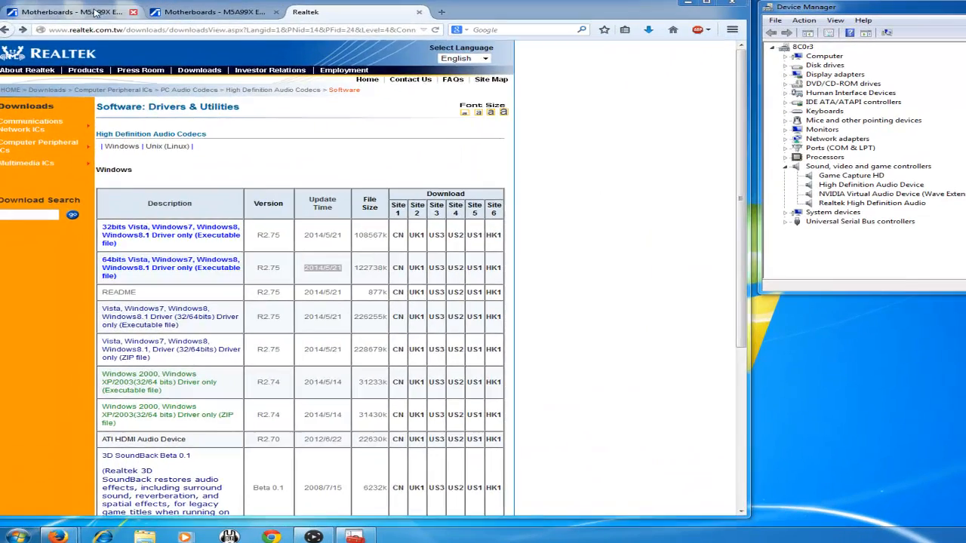
Find the audio codec entry in the M5A99X EVO R2.0 motherboard specifications on the ASUS site and highlight its model
left_click(64, 80)
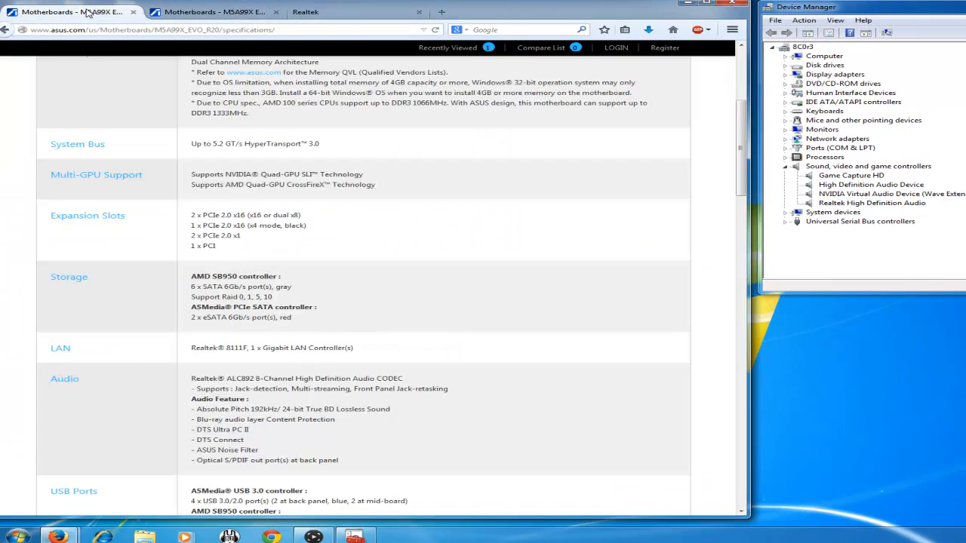
scroll(243, 104, "up", 5)
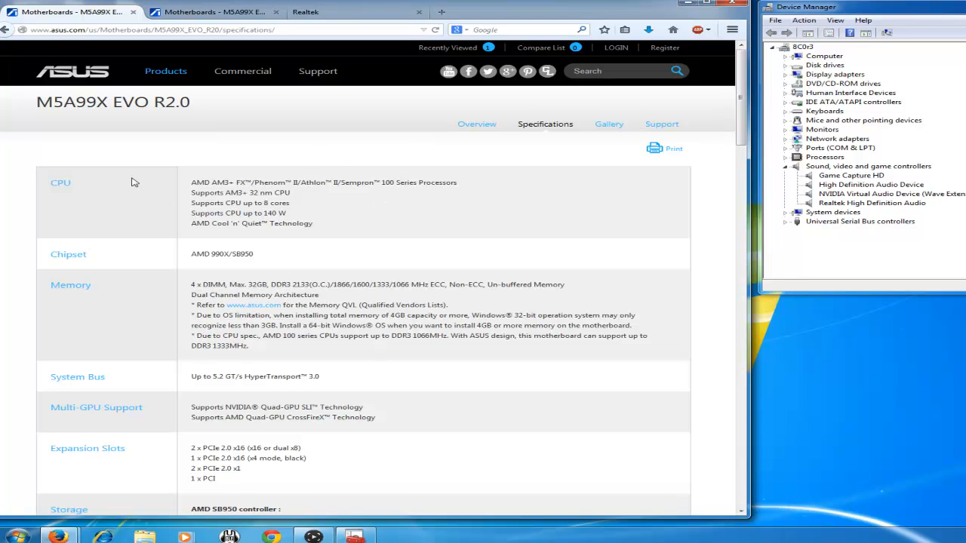
scroll(287, 225, "down", 5)
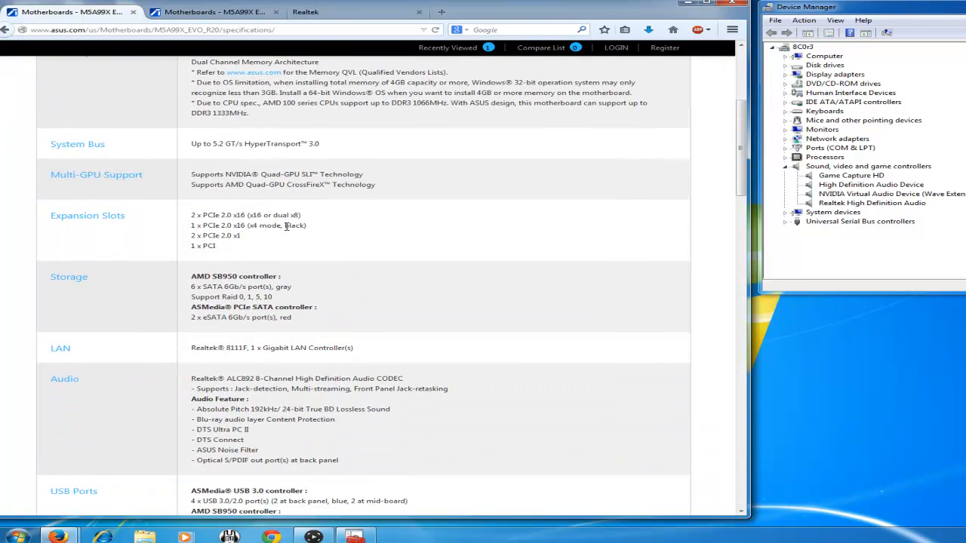
left_click_drag(192, 378, 289, 380)
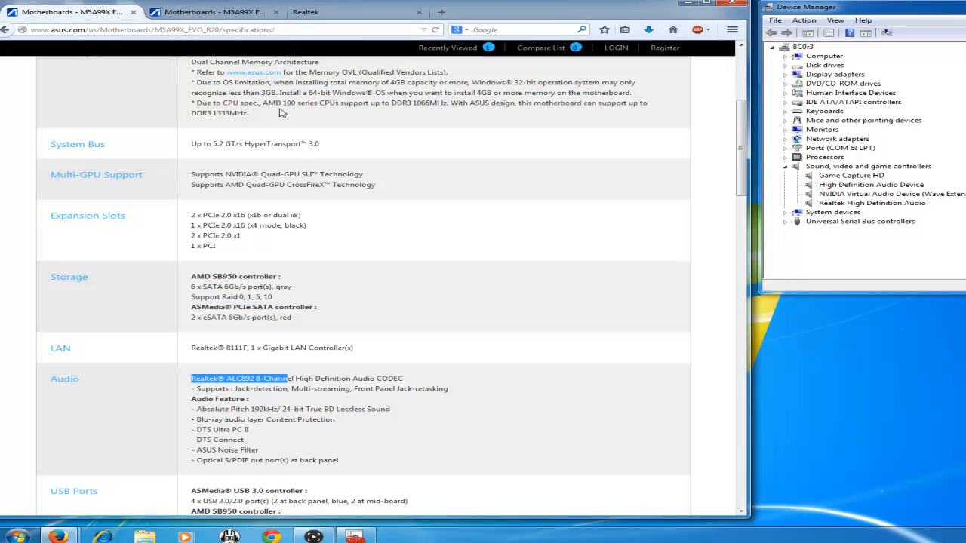
left_click_drag(191, 378, 294, 380)
Compare the newest ASUS audio driver's update date with the 64-bit Windows 7 executable driver listed on Realtek's download page
left_click(237, 19)
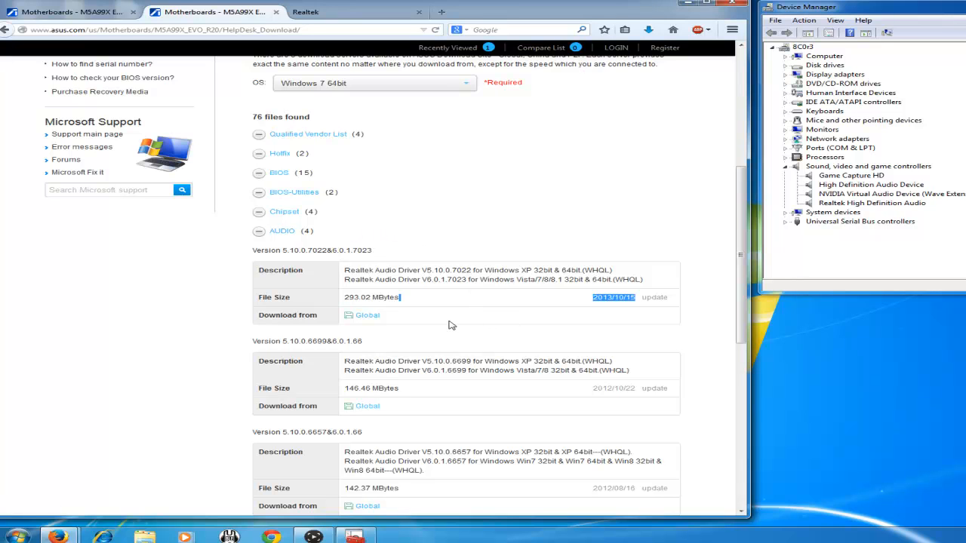
left_click_drag(674, 301, 641, 300)
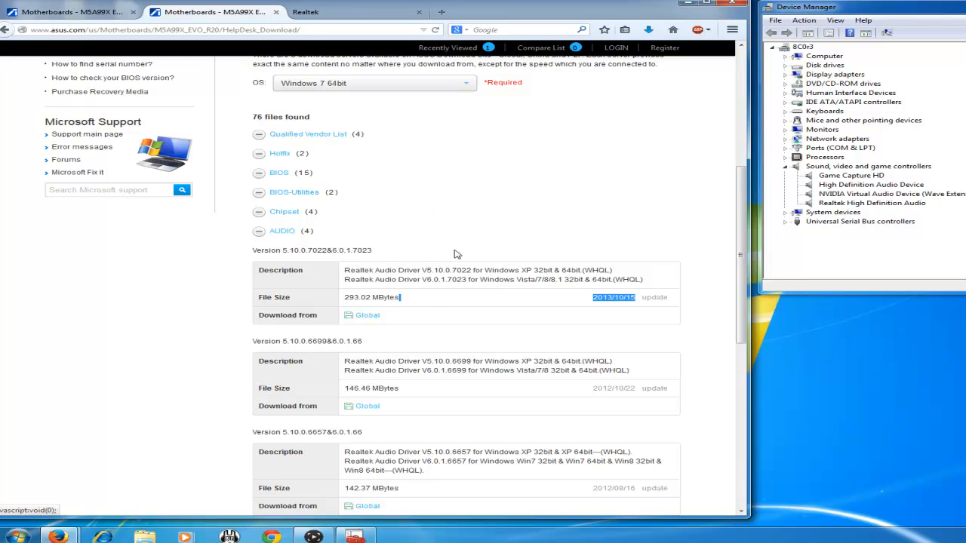
left_click(333, 15)
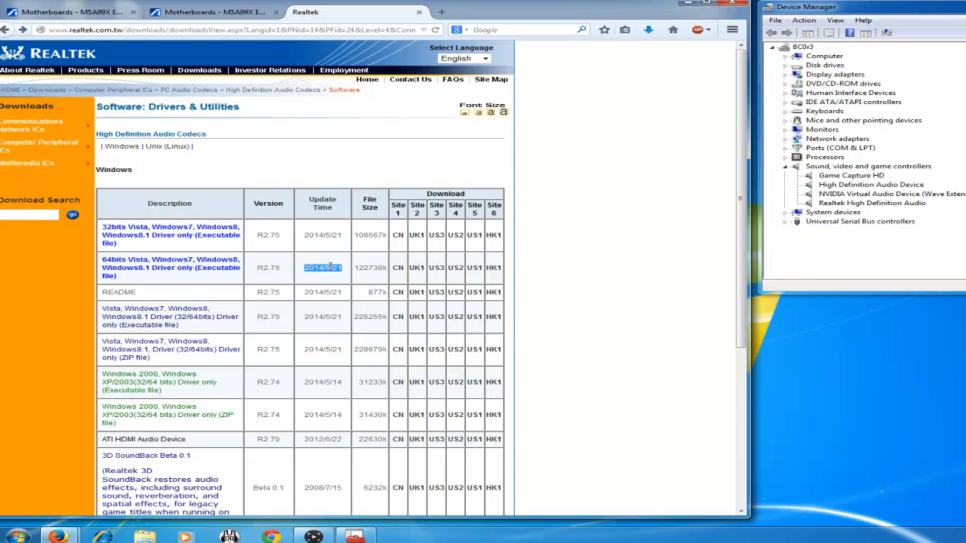
scroll(330, 267, "down", 2)
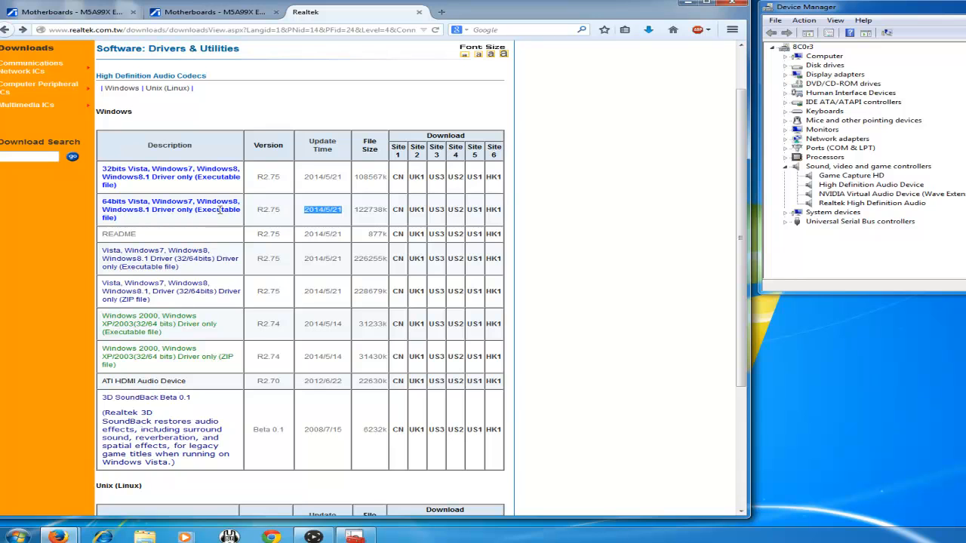
left_click(154, 224)
left_click_drag(121, 221, 105, 202)
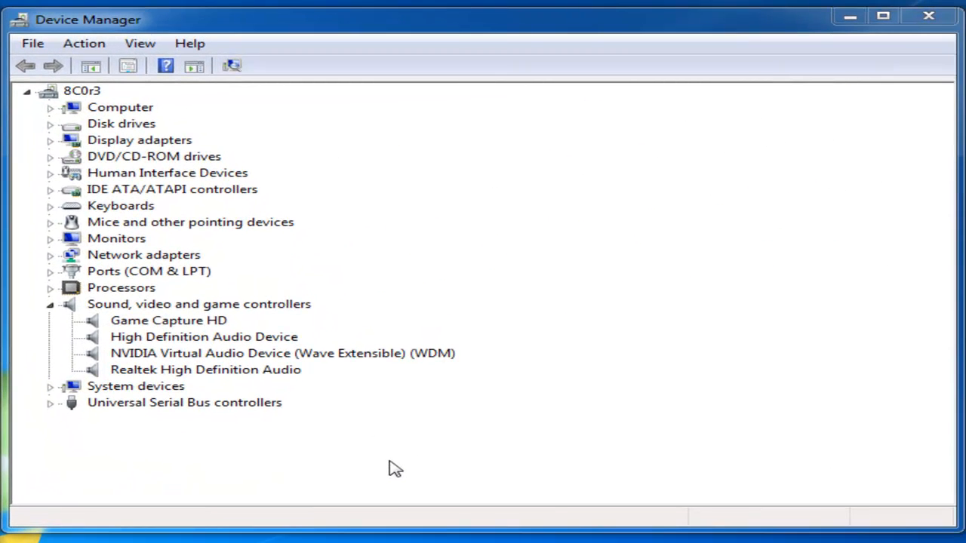
Open Device Manager through the computer's system properties and close the System window
left_click(390, 462)
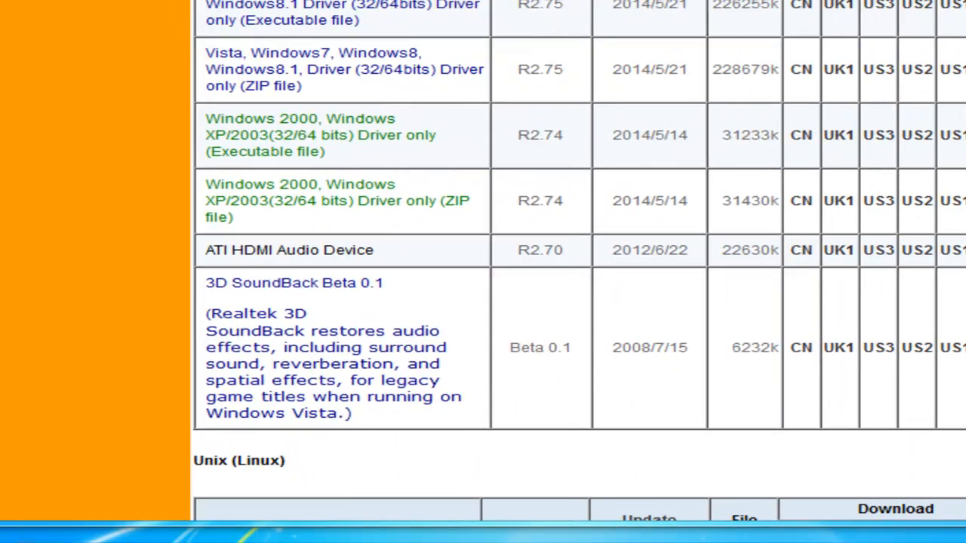
key("super")
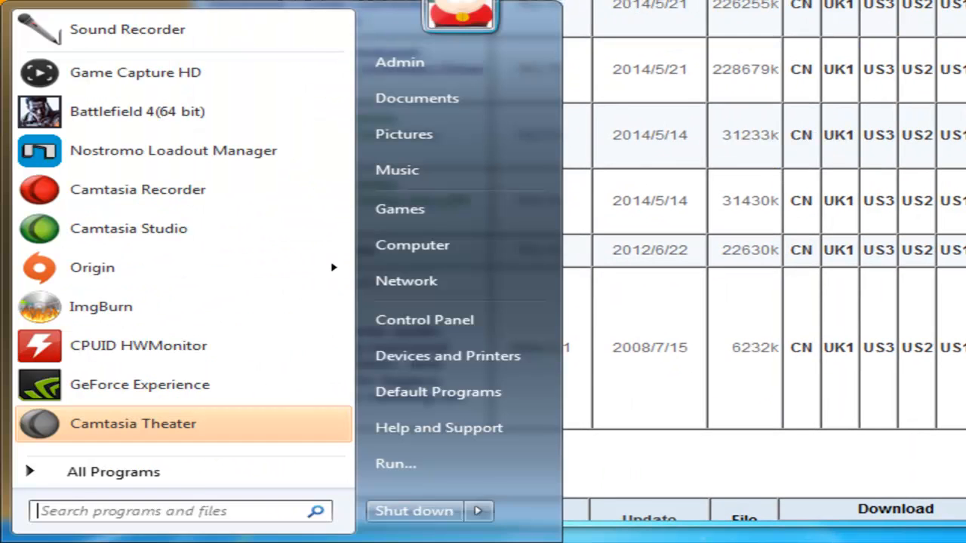
right_click(432, 257)
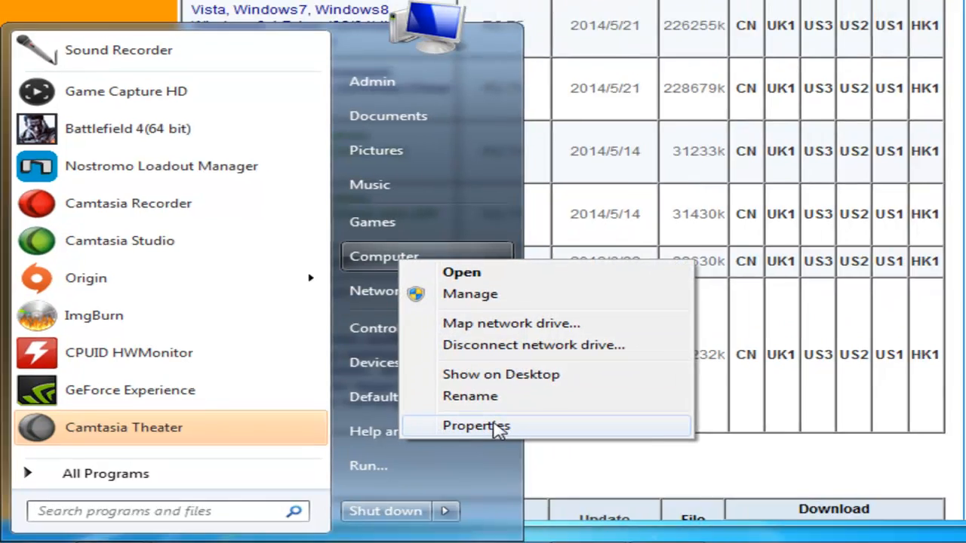
left_click(533, 423)
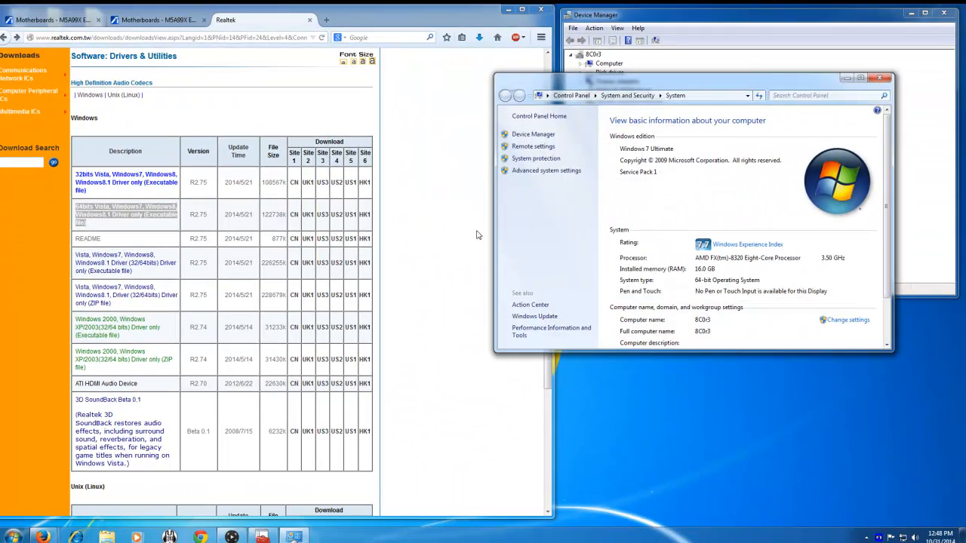
left_click(534, 134)
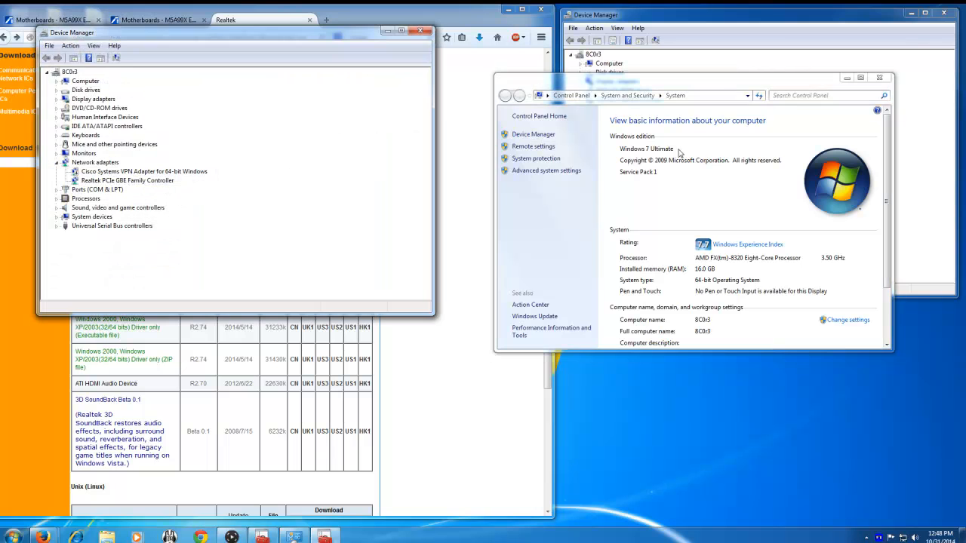
left_click(879, 78)
left_click(424, 31)
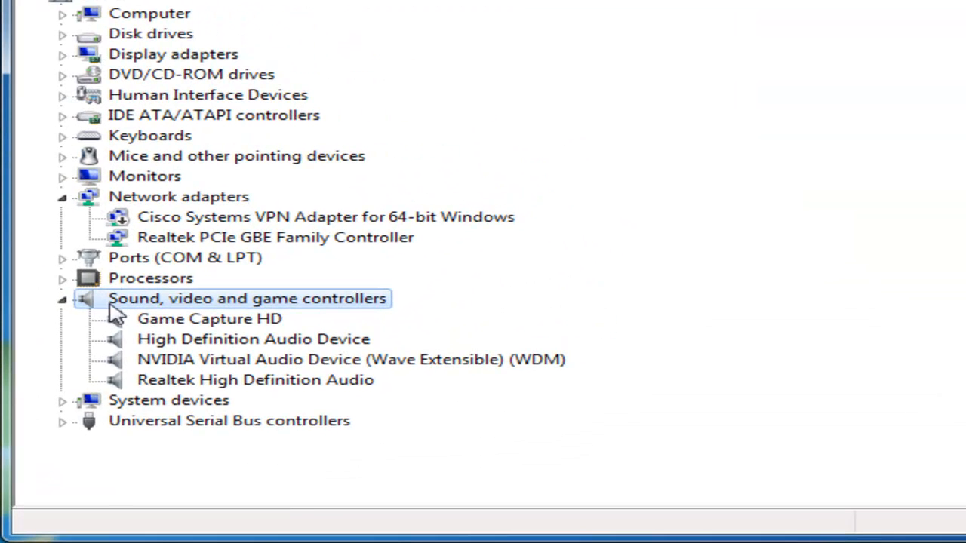
Expand Sound, video and game controllers and compare the Realtek High Definition Audio and High Definition Audio Device entries
left_click(64, 302)
left_click(64, 302)
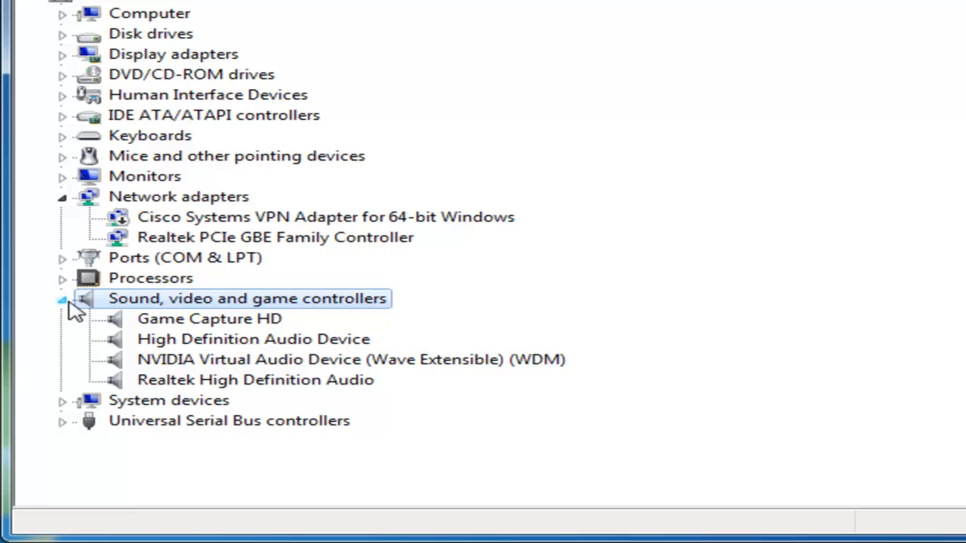
left_click(240, 385)
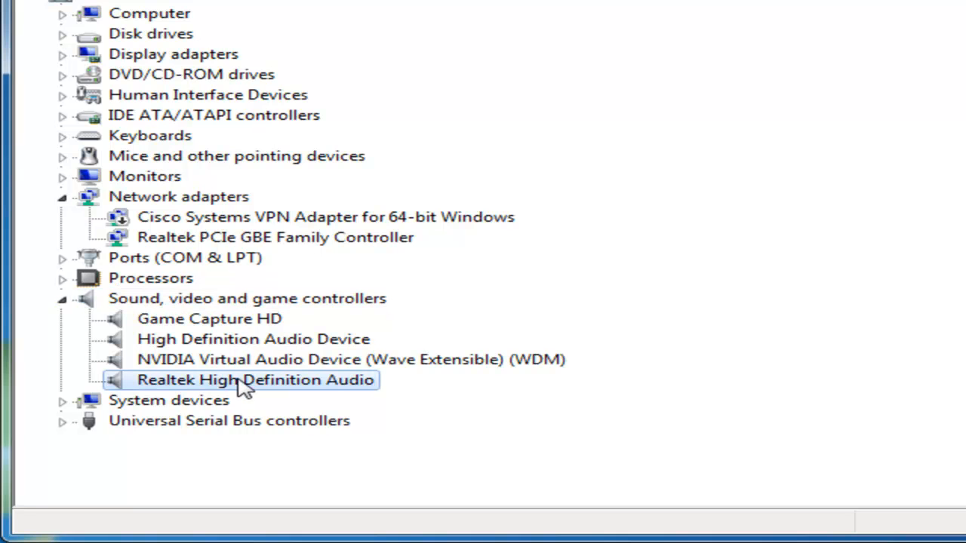
left_click(253, 341)
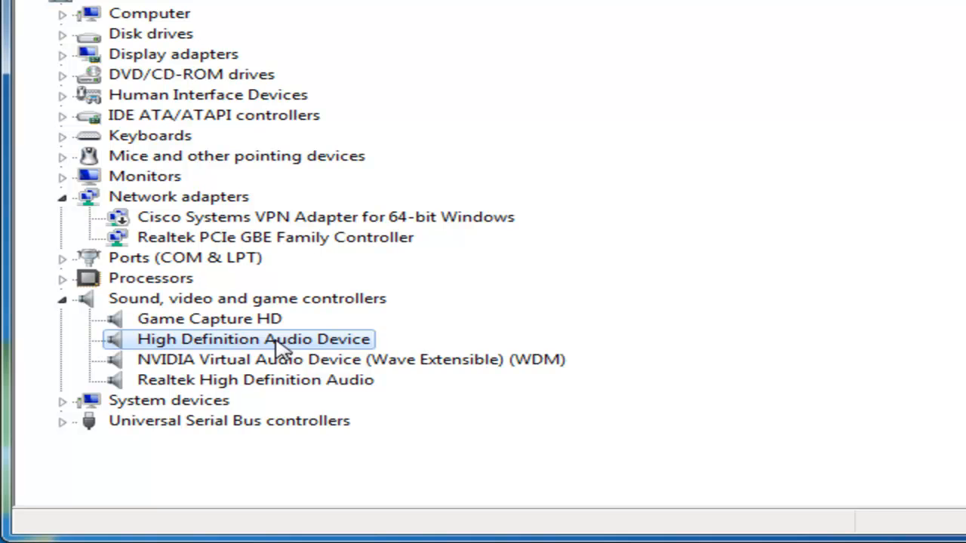
left_click(224, 379)
left_click(220, 350)
Start uninstalling the Realtek High Definition Audio device and cancel at the confirmation
left_click(202, 381)
right_click(197, 384)
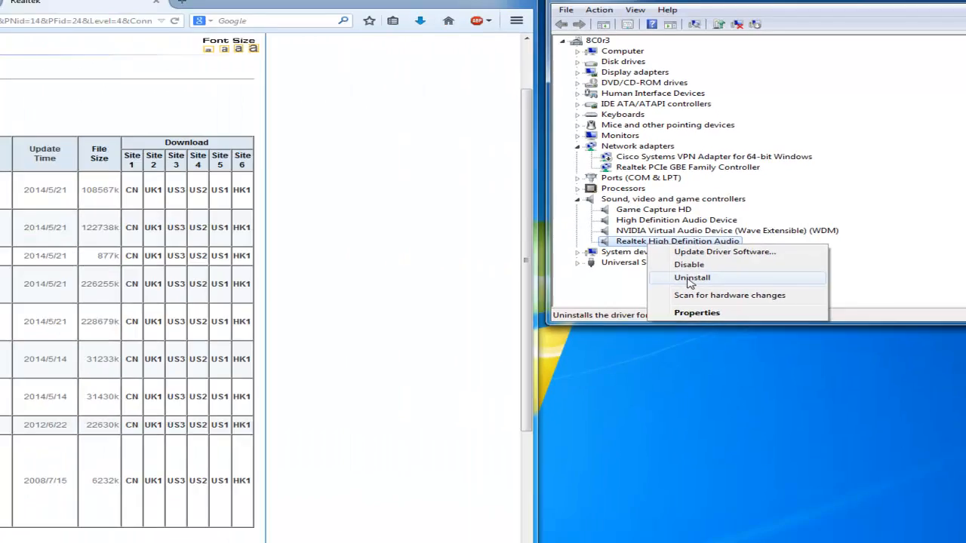
left_click(284, 449)
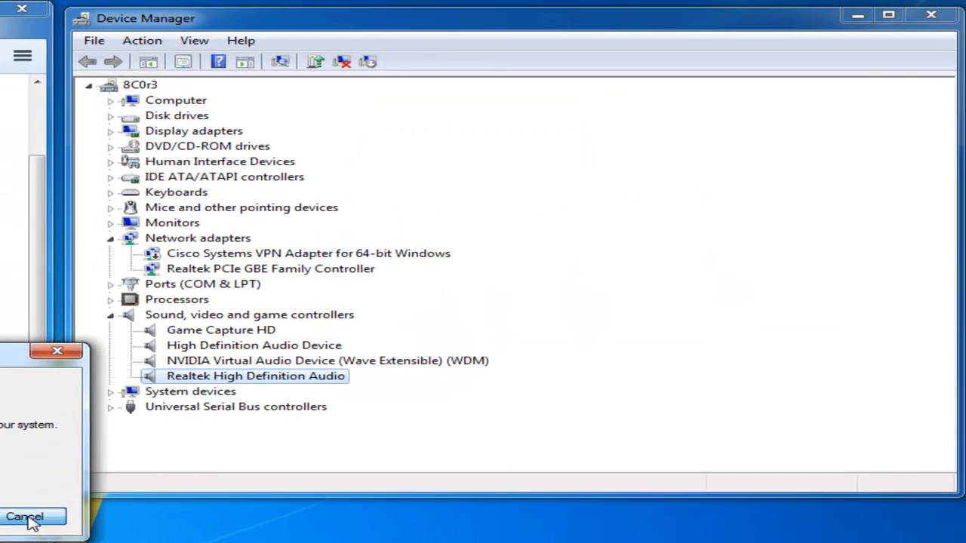
left_click(30, 518)
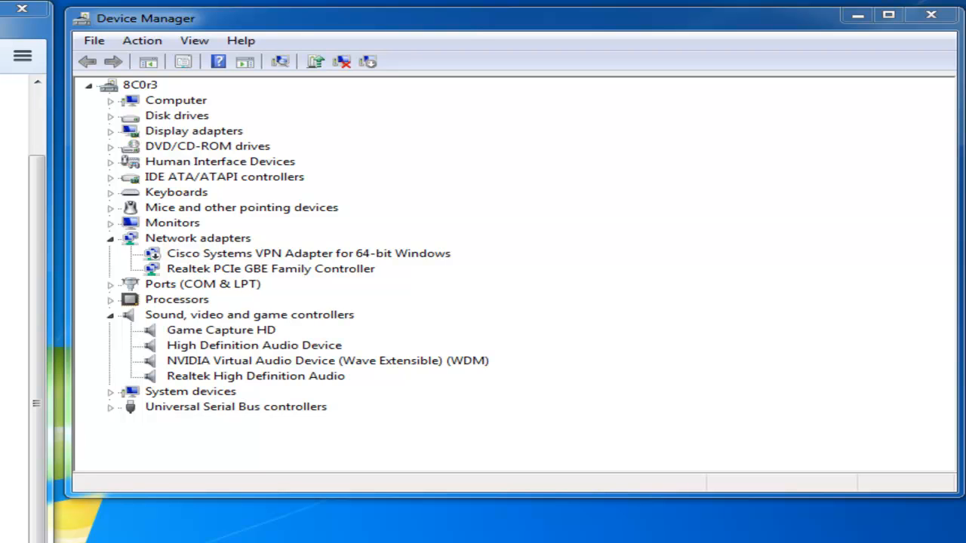
Open the Windows recording devices list and launch Sound Recorder from Accessories
right_click(909, 535)
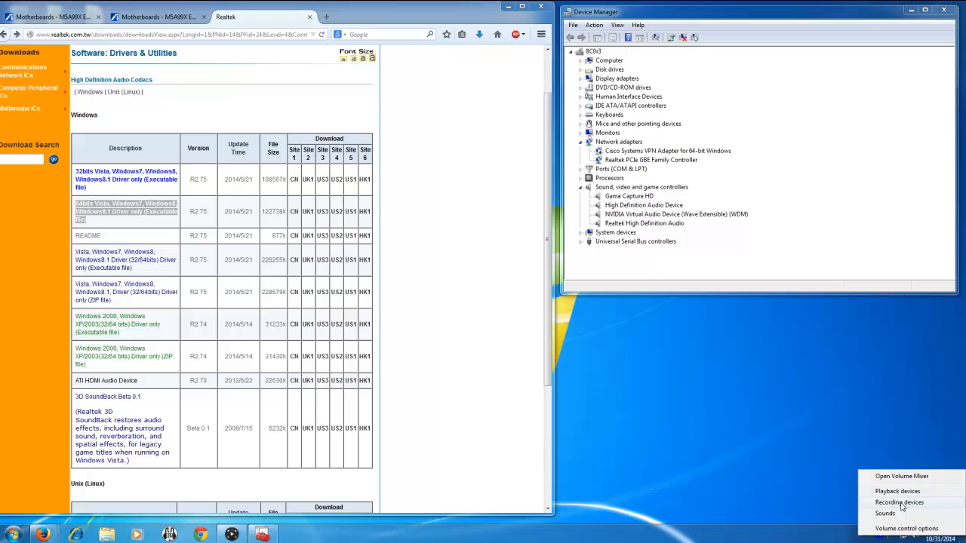
left_click(898, 503)
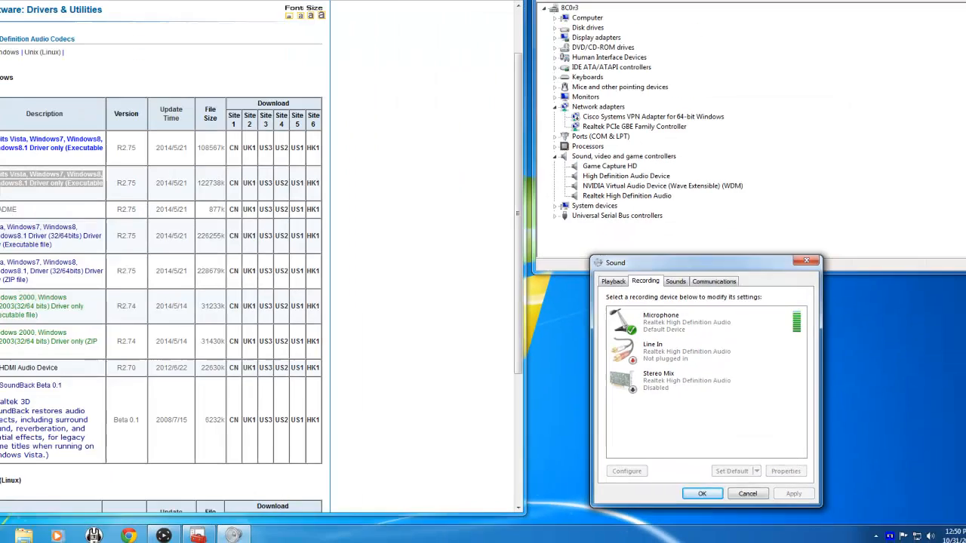
left_click(12, 533)
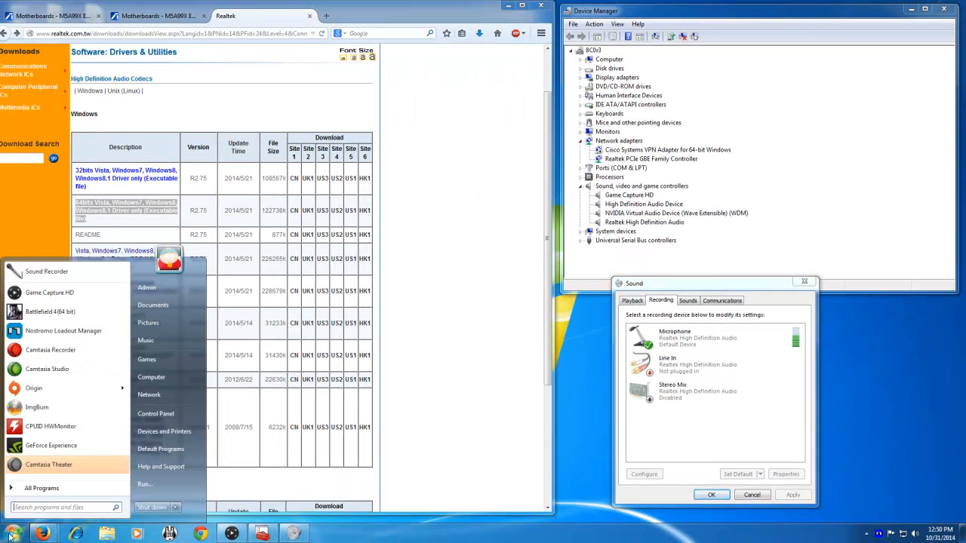
left_click(38, 488)
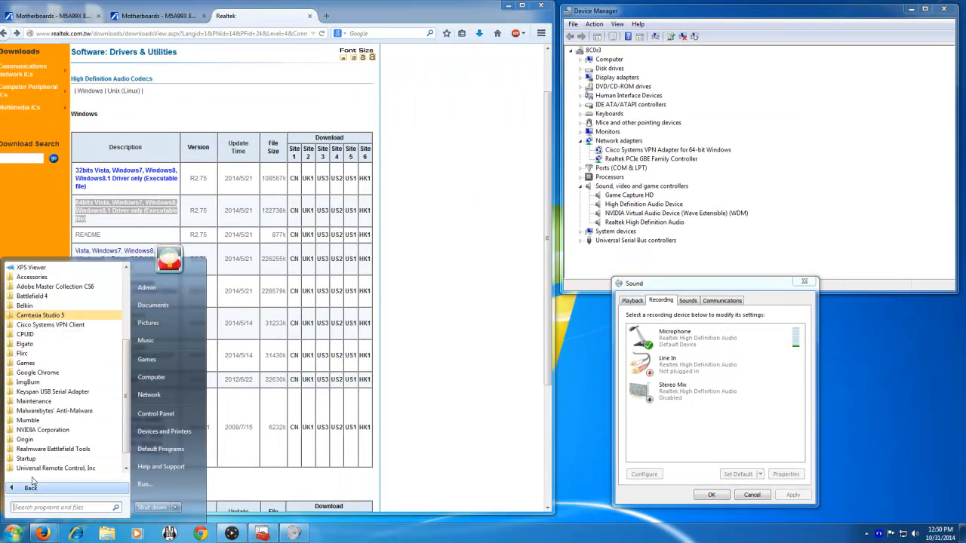
left_click(32, 277)
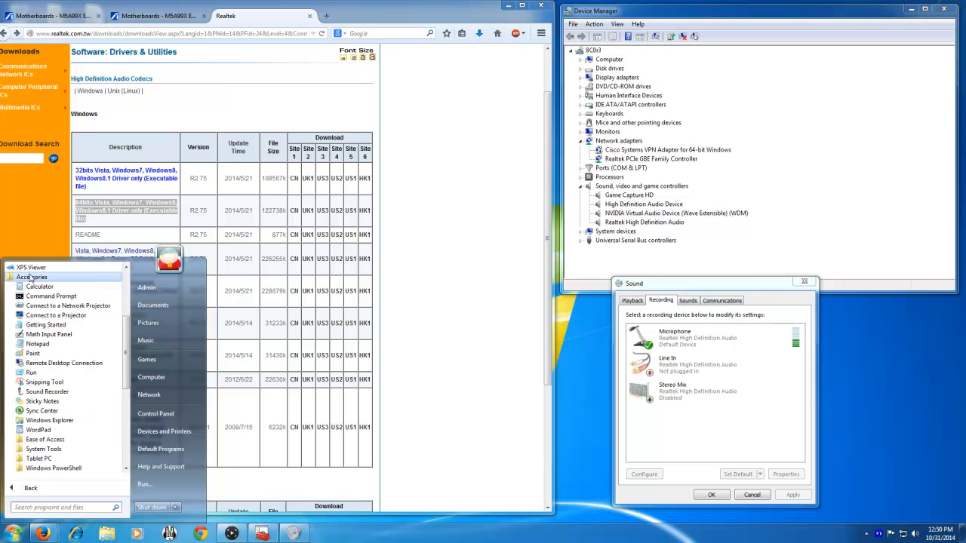
left_click(63, 393)
Move the Sound Recorder window around beside the Sound dialog and close it without recording
left_click_drag(164, 98, 836, 367)
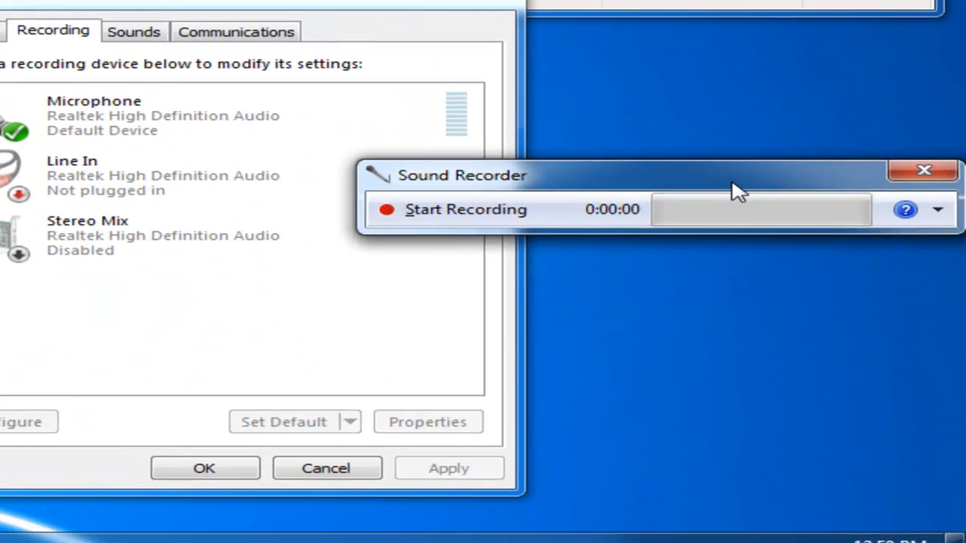
left_click_drag(887, 371, 868, 395)
left_click_drag(671, 237, 663, 263)
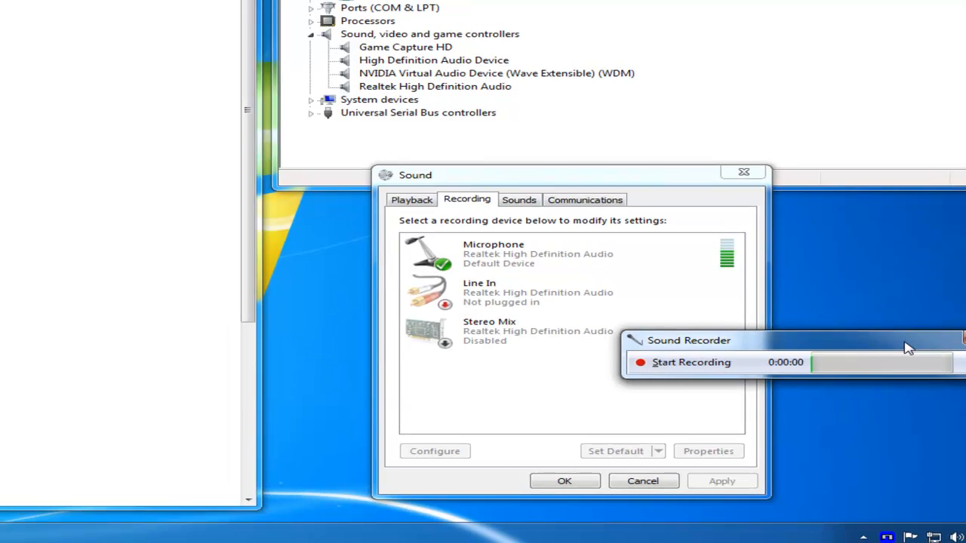
left_click_drag(735, 249, 65, 209)
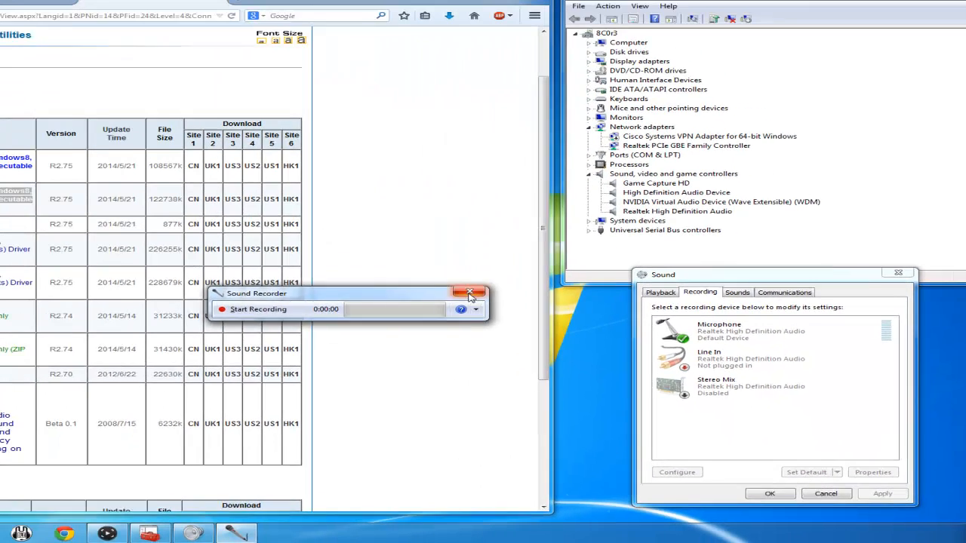
left_click(224, 220)
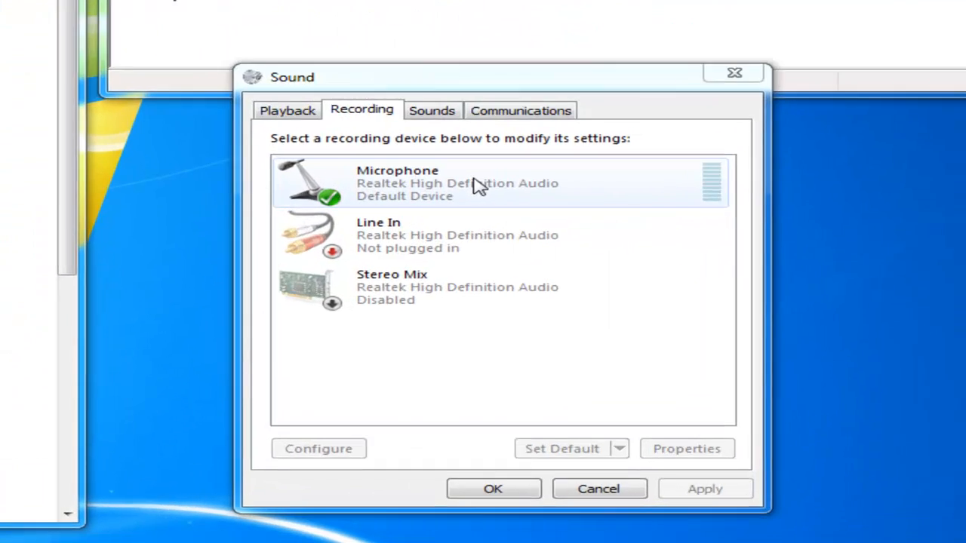
Open the Realtek Microphone's properties and review its Listen and Levels settings
double_click(780, 339)
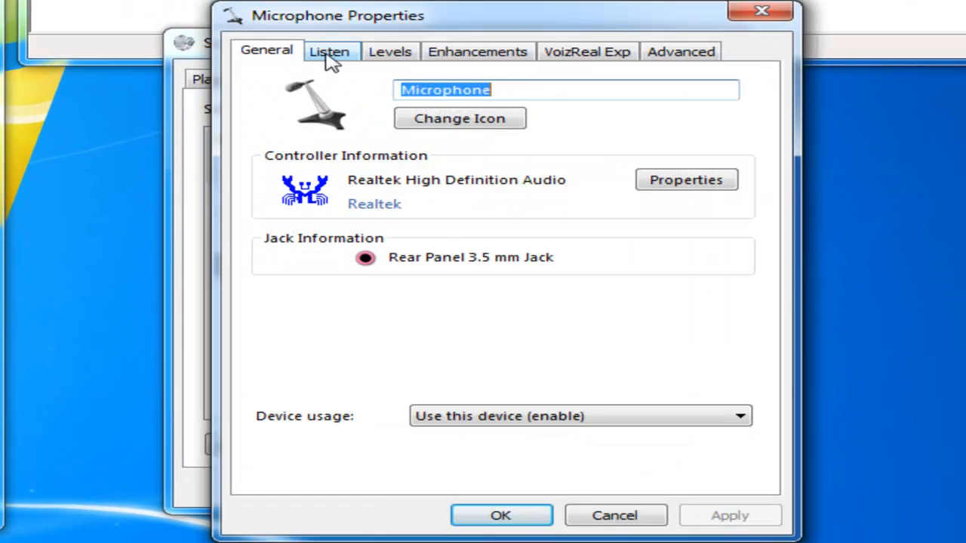
left_click(330, 56)
left_click(385, 56)
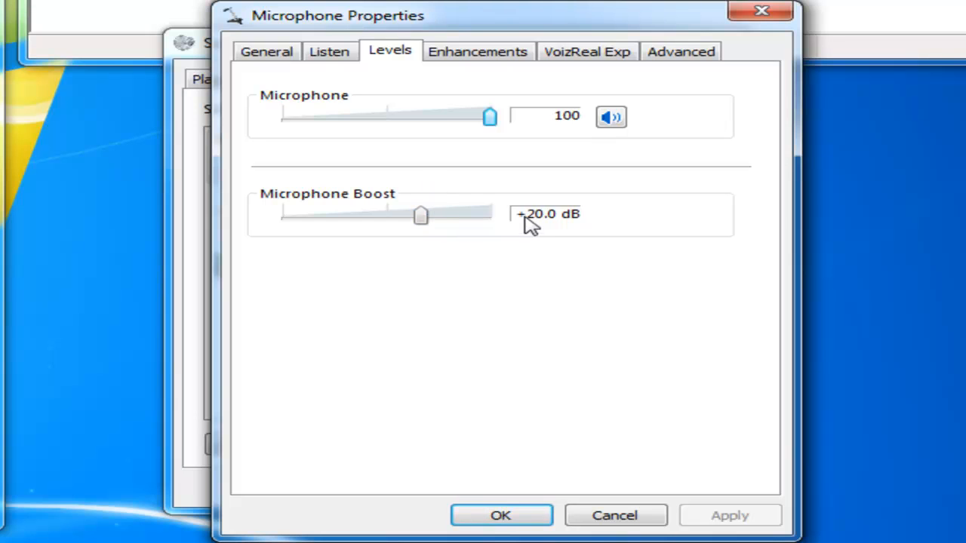
Turn the microphone's DC Offset Cancellation enhancement off and back on
left_click(492, 55)
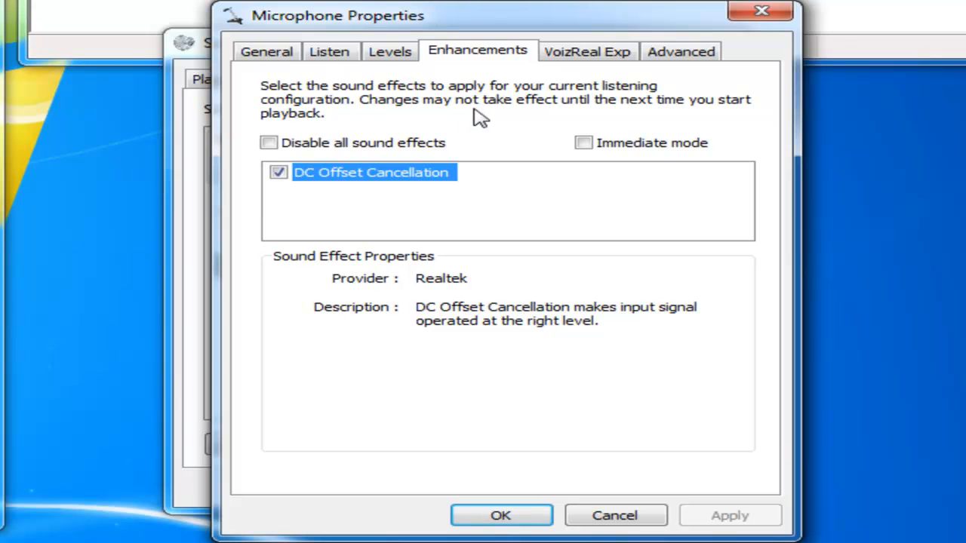
left_click(278, 173)
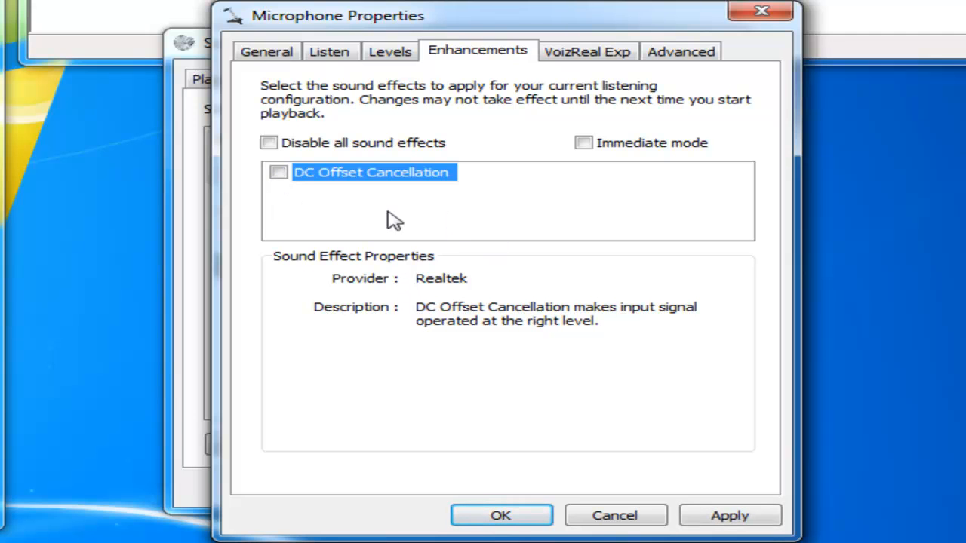
left_click(279, 174)
In the VoizReal Exp settings, turn Noise Suppression off and back on, and Acoustic Echo Cancellation on and back off
left_click(593, 57)
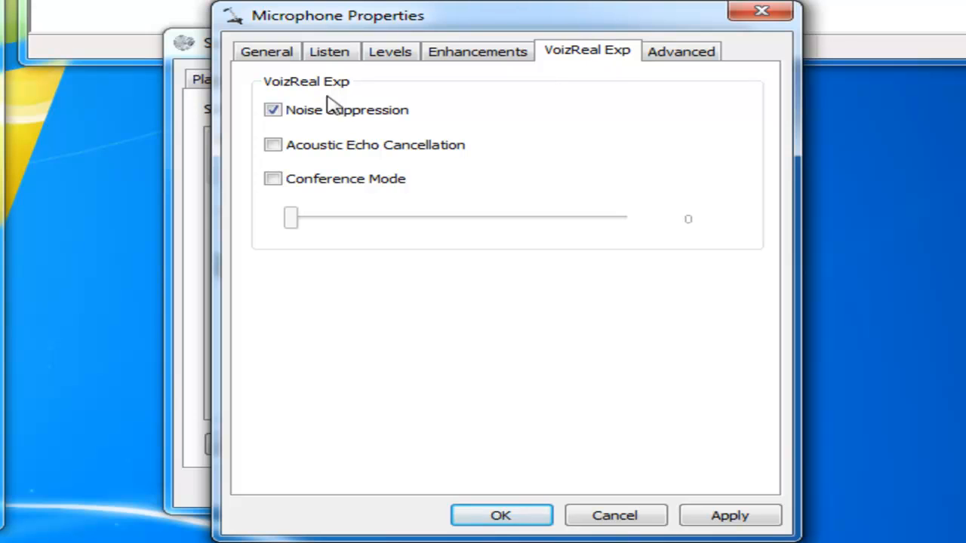
left_click(274, 111)
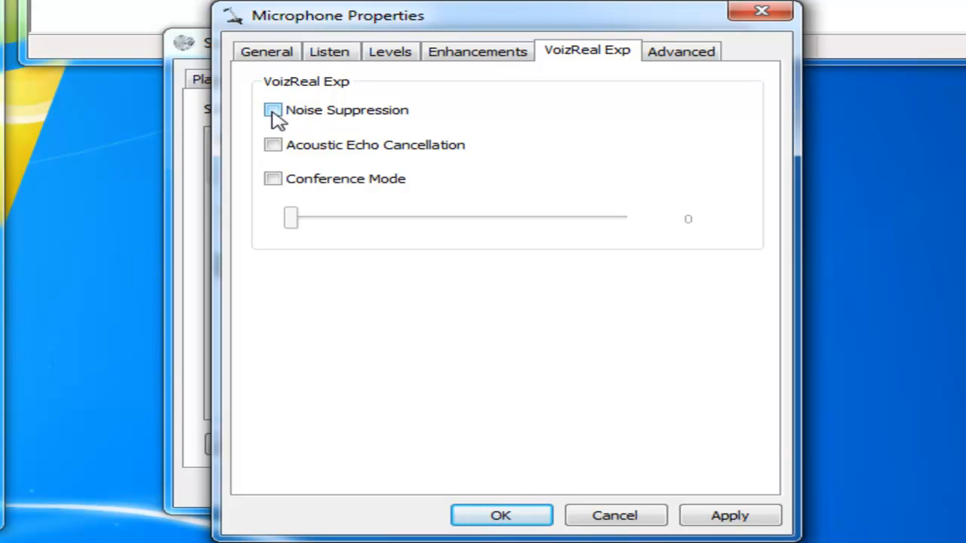
left_click(272, 112)
left_click(328, 159)
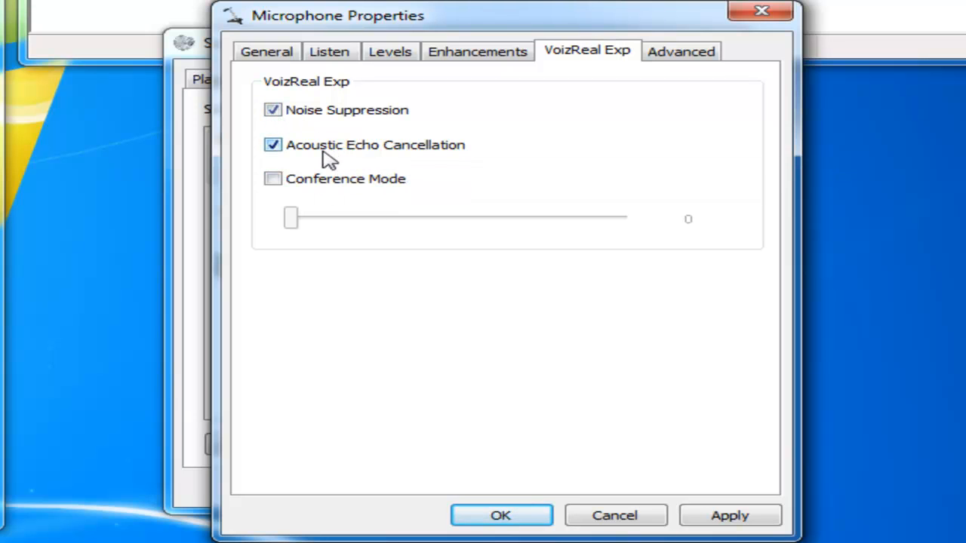
left_click(329, 159)
Enable the microphone's Conference Mode, set its level to 5, and disable the mode again
left_click(290, 183)
left_click_drag(306, 225, 462, 229)
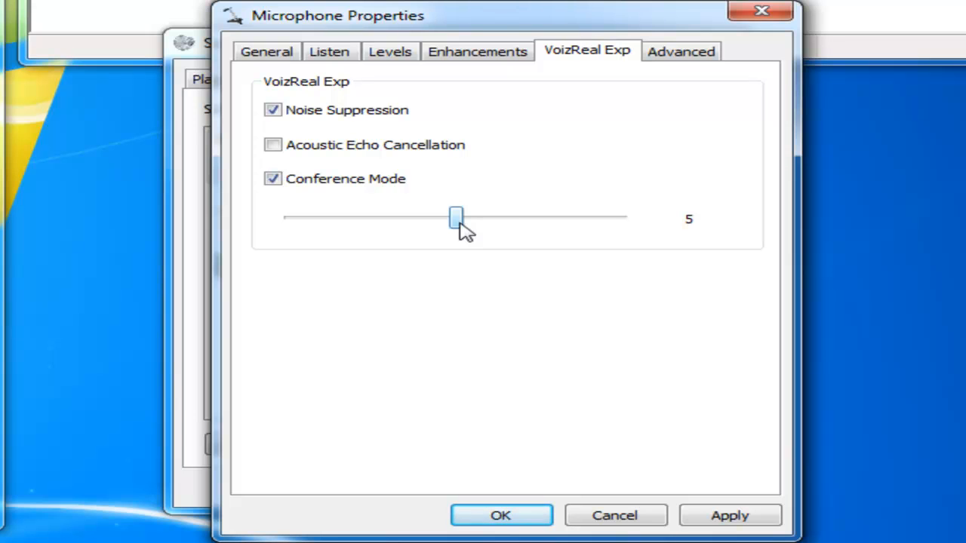
left_click(296, 184)
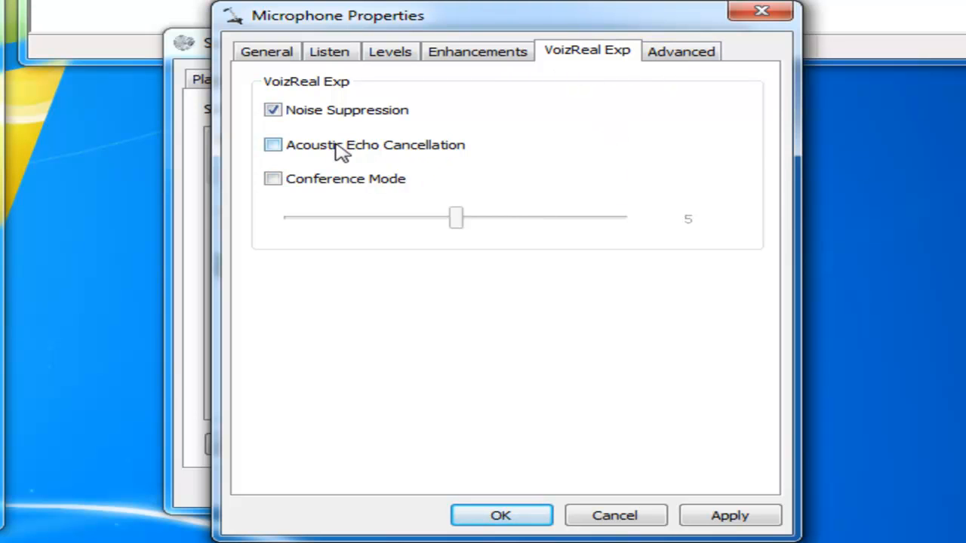
Review the microphone's enhancement, VoizReal Exp and default format options, and dismiss its properties without saving
left_click(490, 60)
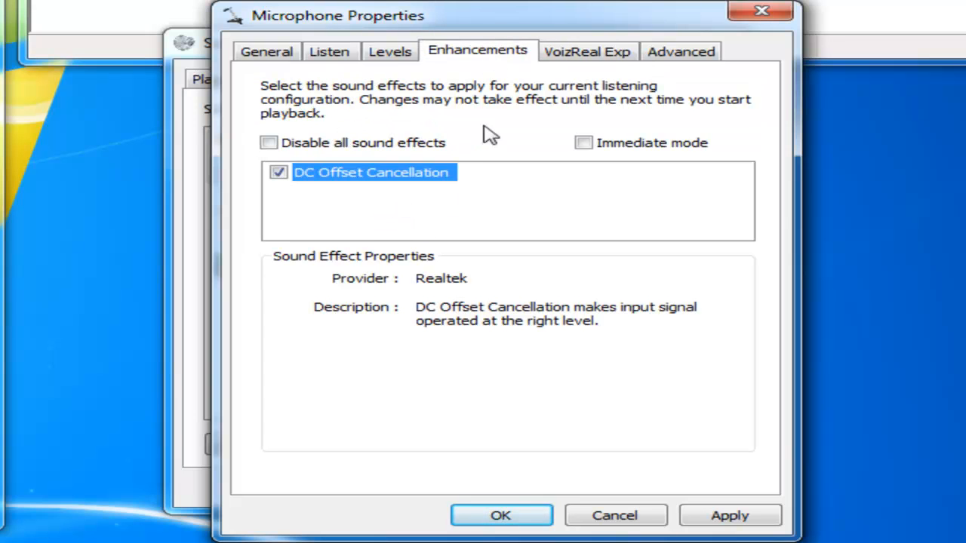
left_click(606, 51)
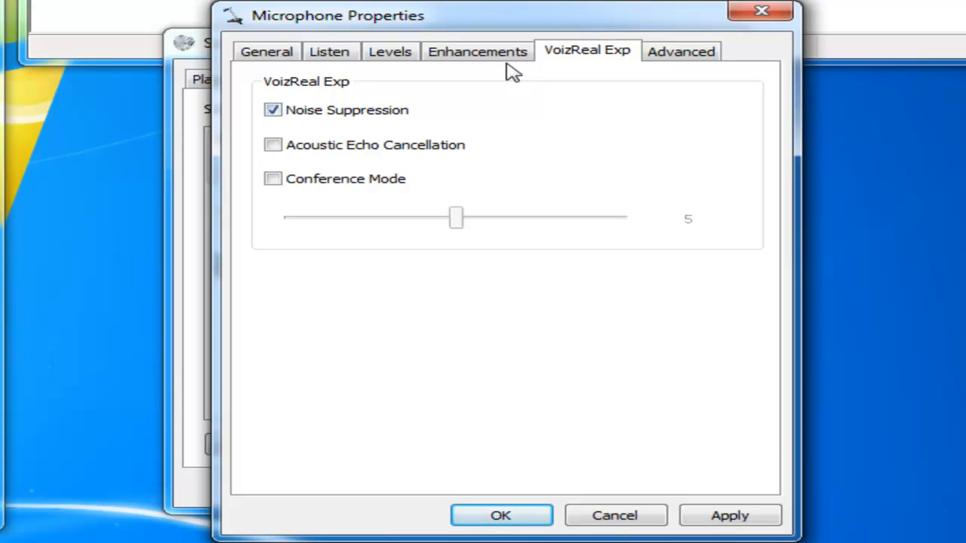
left_click(665, 55)
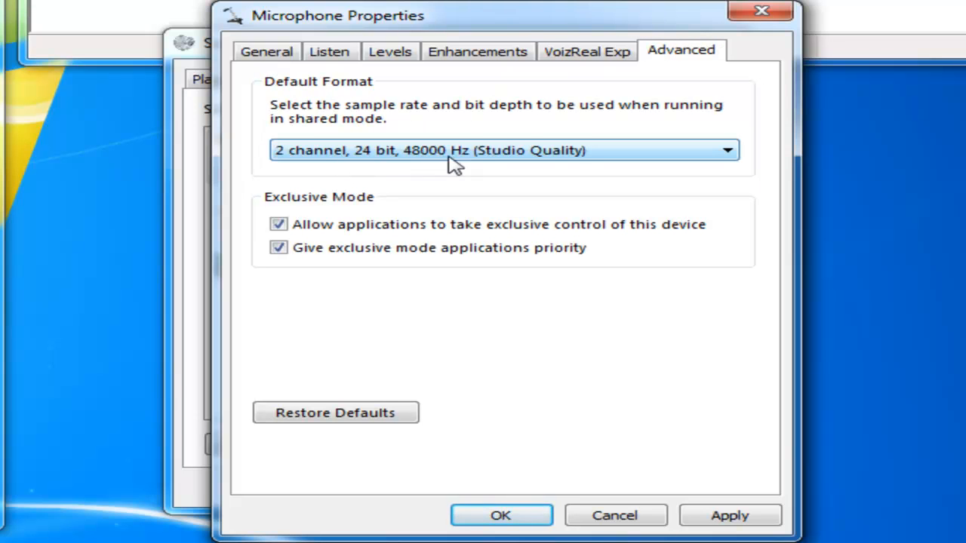
left_click(647, 160)
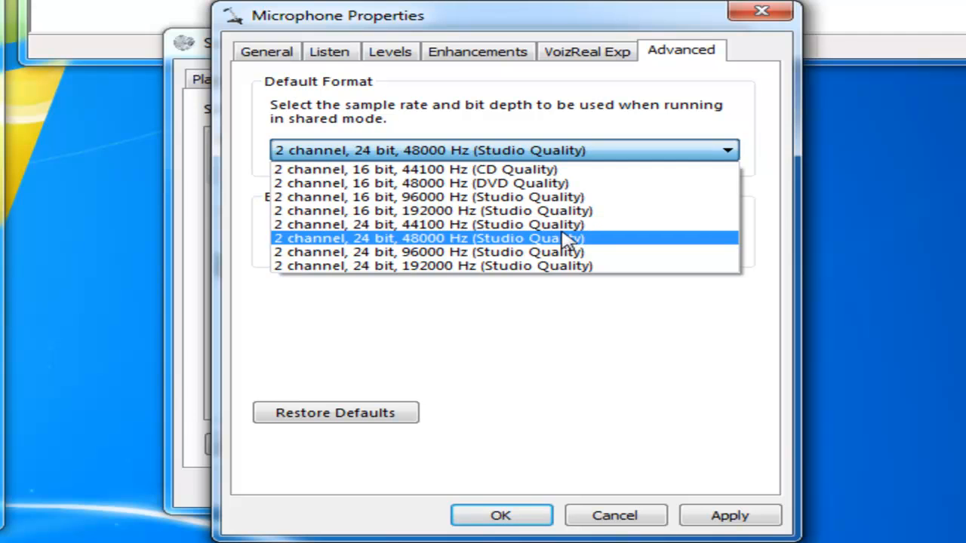
left_click(618, 520)
left_click(619, 520)
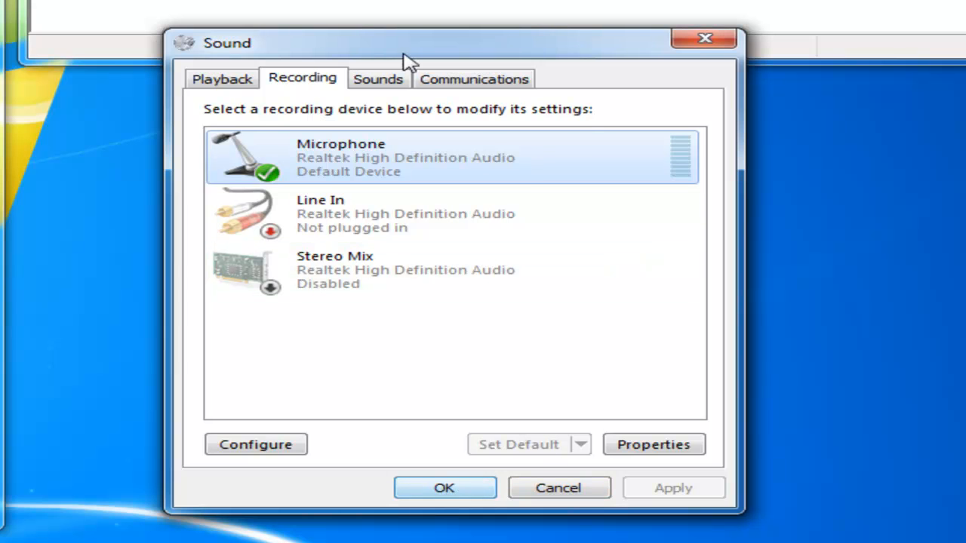
Look through the Playback, Recording, Sounds and Communications settings of the Sound dialog and close it without changes
left_click(396, 78)
left_click(463, 84)
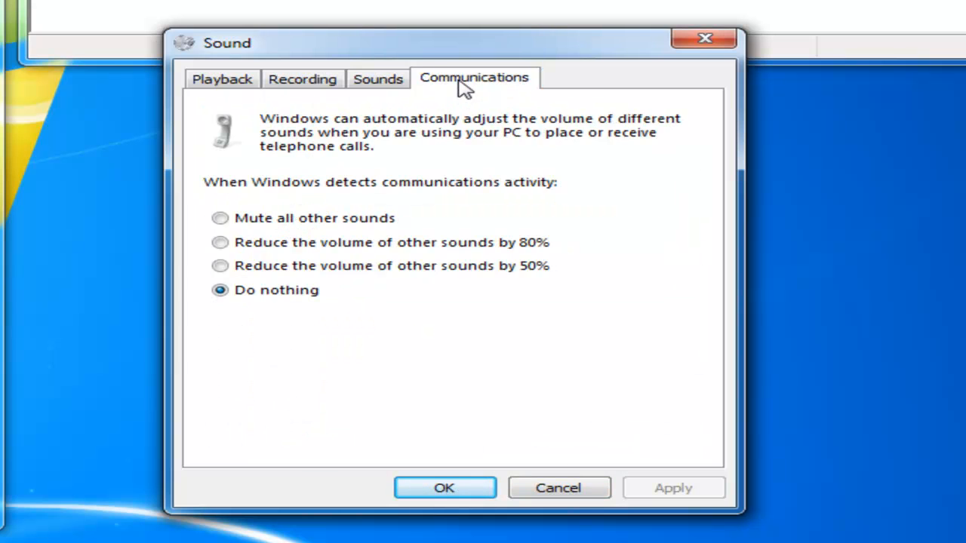
left_click(335, 79)
left_click(229, 82)
left_click(283, 81)
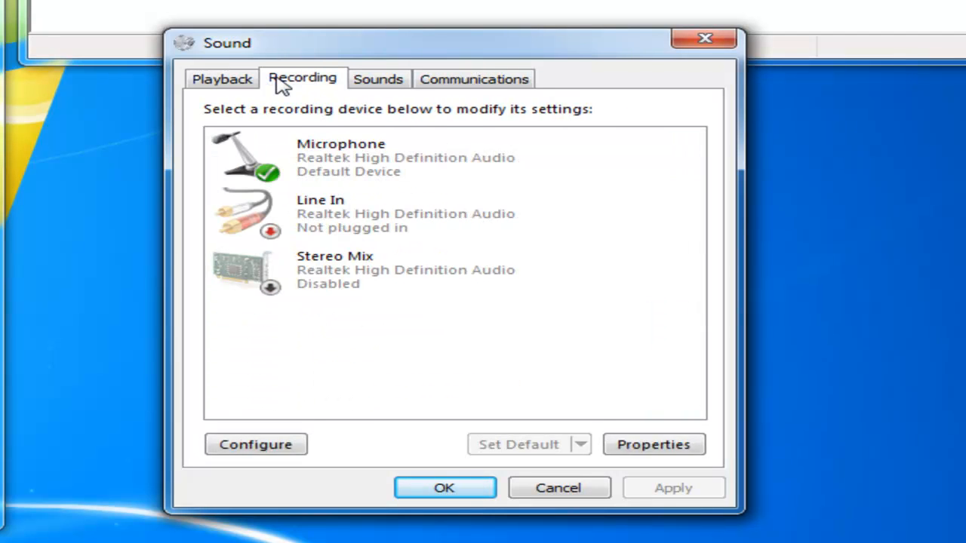
left_click(370, 80)
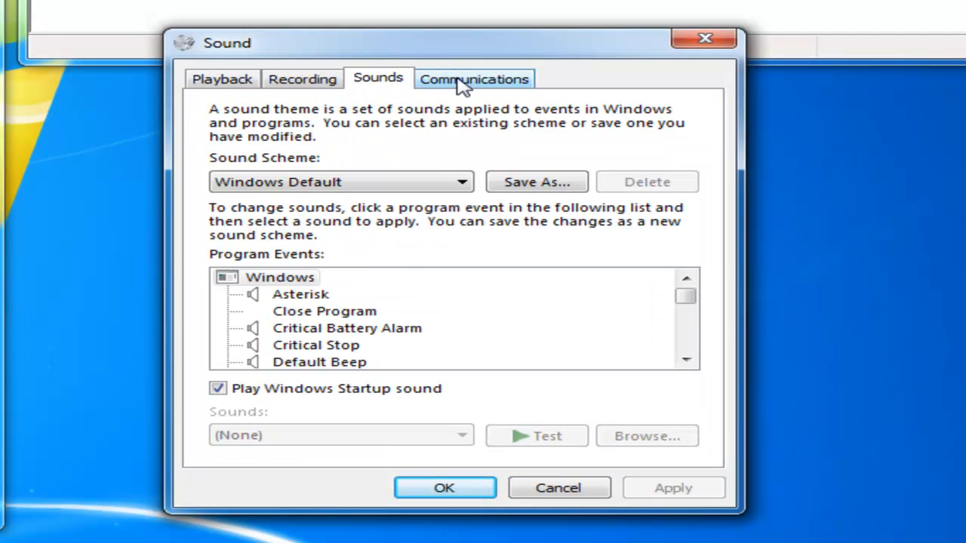
left_click(461, 87)
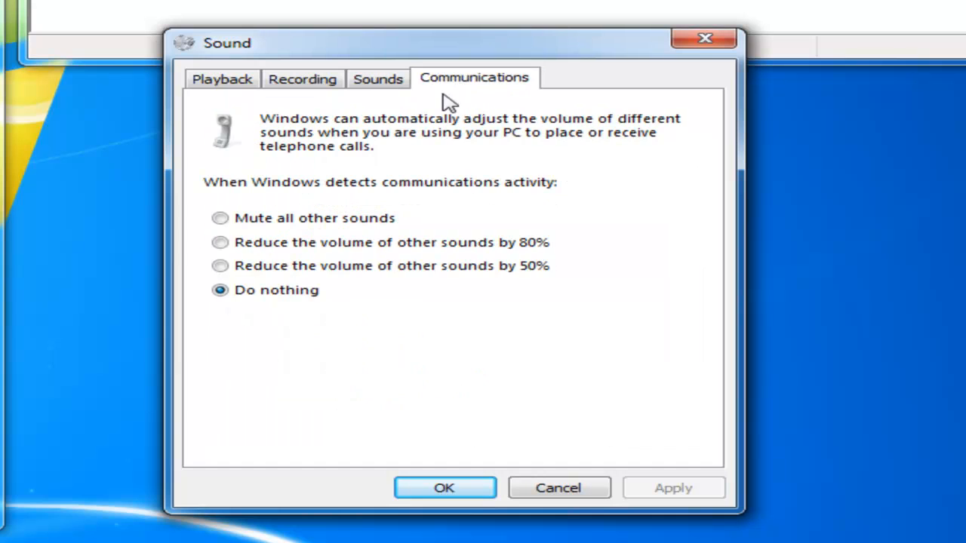
left_click(330, 83)
key("Escape")
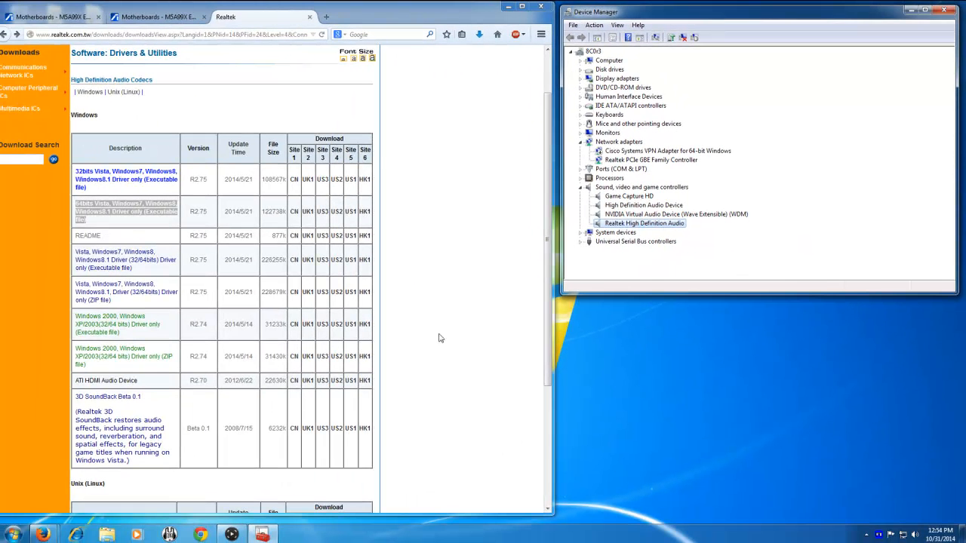
Review the Realtek driver downloads beside Device Manager and show the hidden notification area icons
left_click_drag(549, 334, 550, 284)
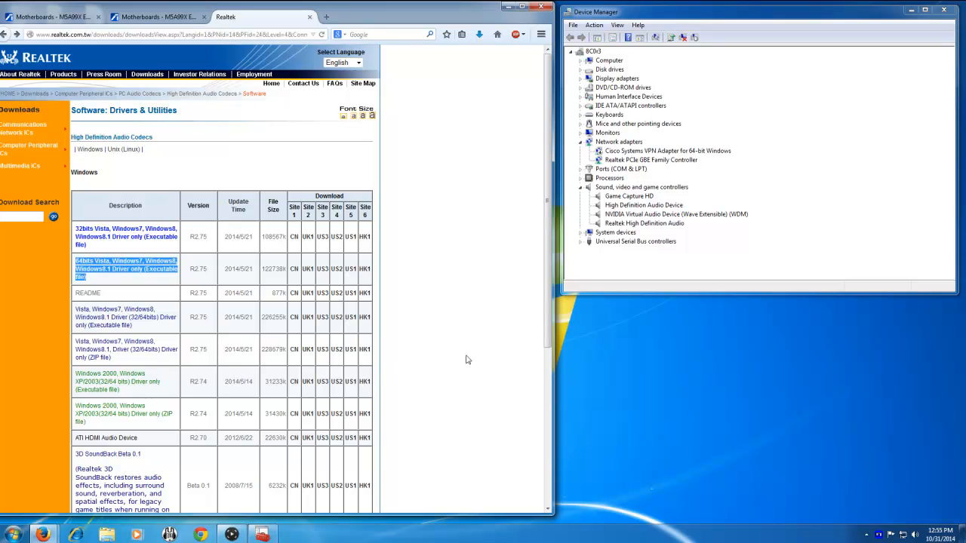
left_click_drag(685, 17, 684, 18)
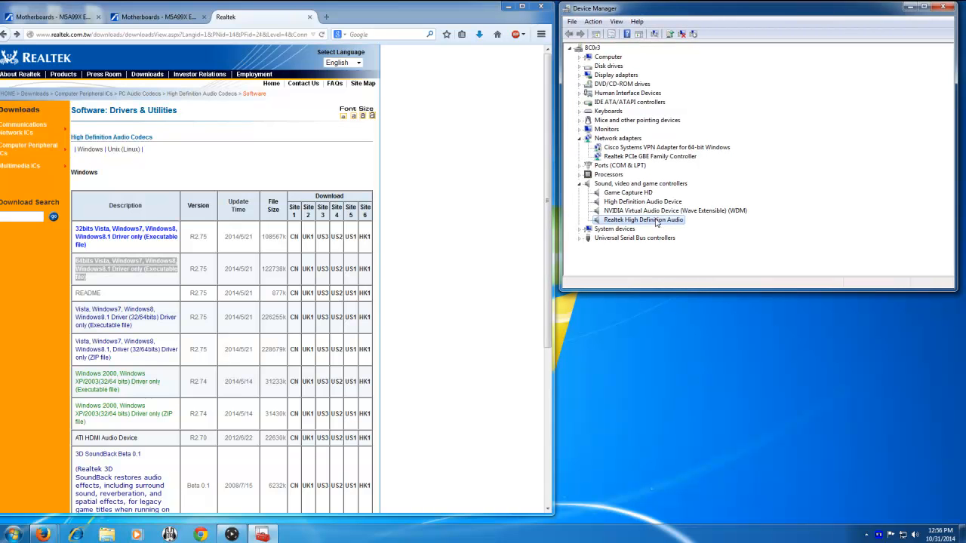
left_click(866, 537)
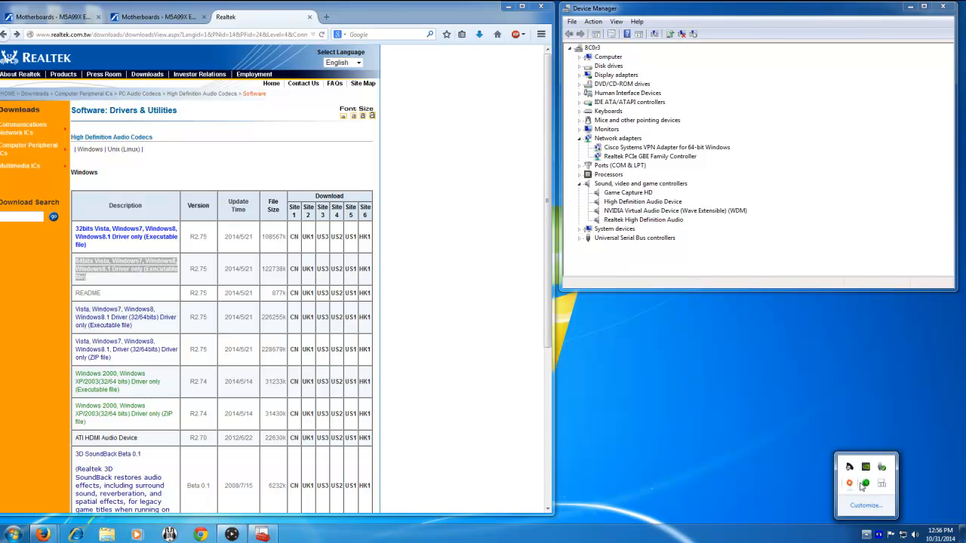